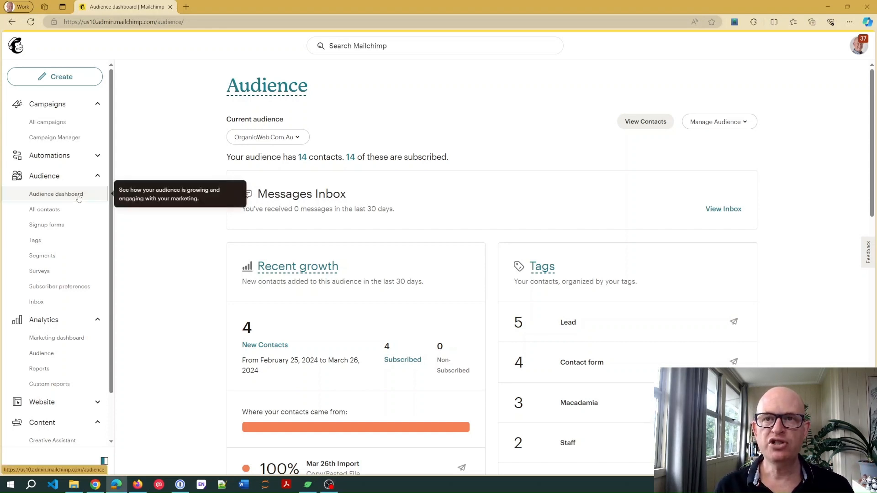
- Start a regular segment from the audience's contact list with Email Subscription status limited to Subscribed
{"action": "left_click", "coordinate": [303, 158]}
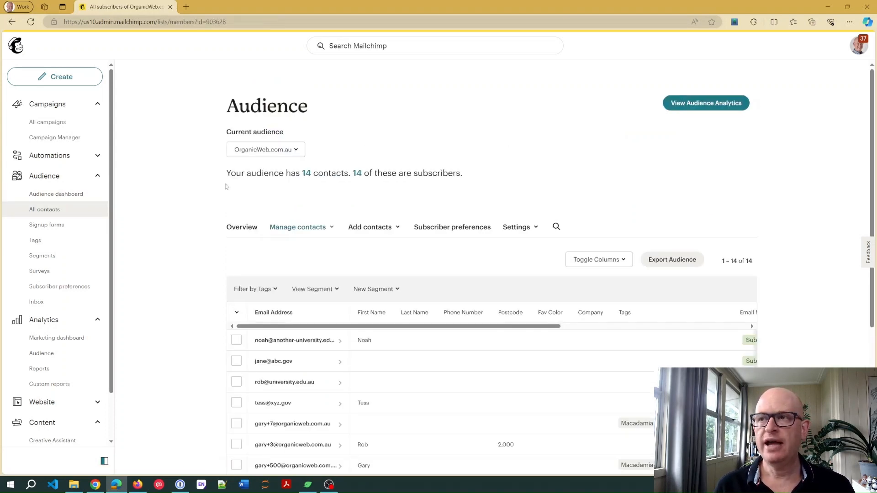
{"action": "scroll", "coordinate": [238, 185], "scroll_direction": "down", "scroll_amount": 4}
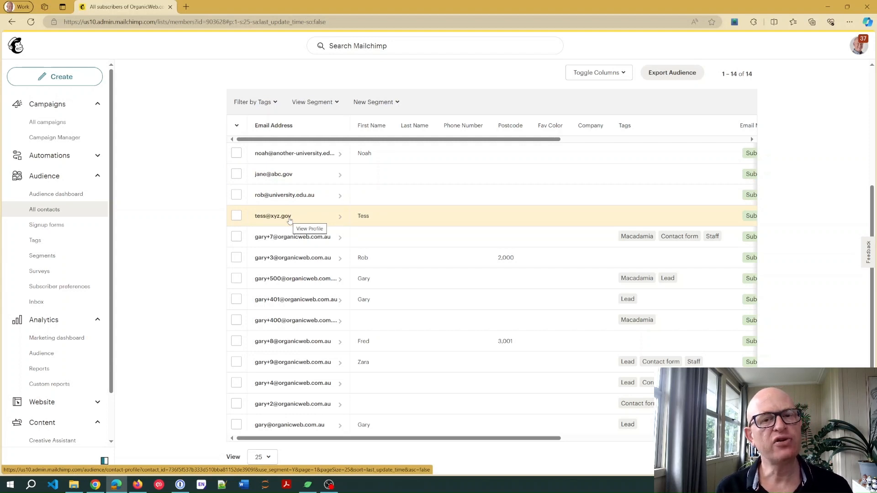
{"action": "left_click", "coordinate": [374, 106]}
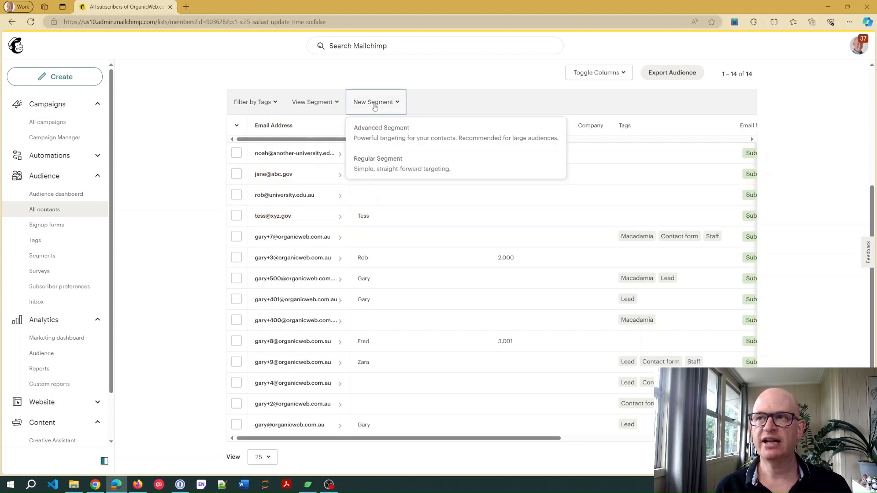
{"action": "left_click", "coordinate": [374, 170]}
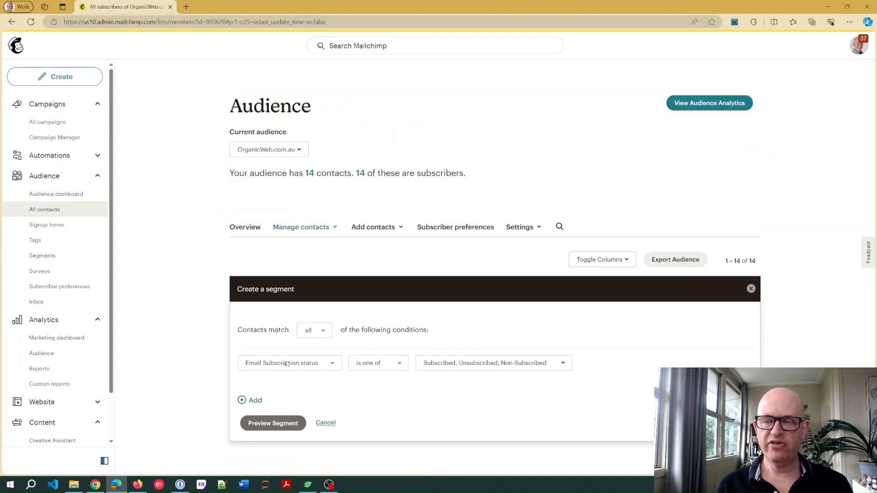
{"action": "left_click", "coordinate": [443, 363]}
{"action": "left_click", "coordinate": [427, 276]}
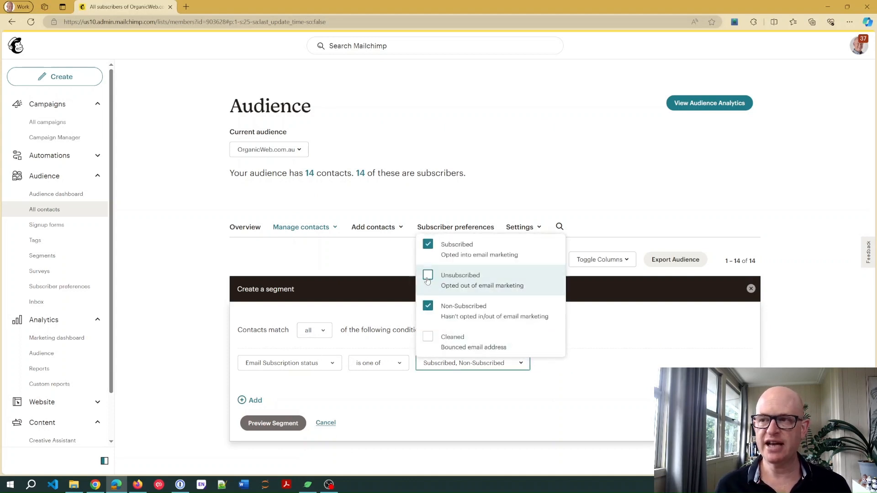
{"action": "left_click", "coordinate": [428, 308]}
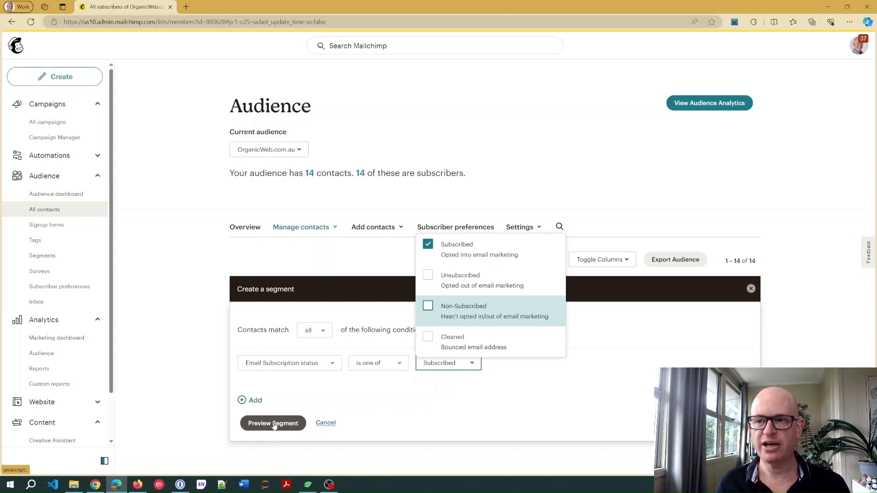
- Add a second segment condition based on Email Address
{"action": "left_click", "coordinate": [275, 393]}
{"action": "left_click", "coordinate": [256, 401]}
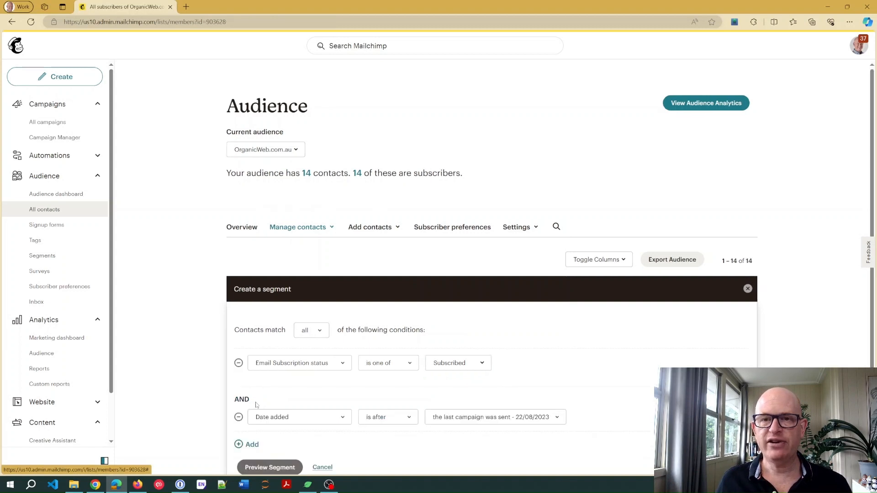
{"action": "scroll", "coordinate": [386, 349], "scroll_direction": "down", "scroll_amount": 1}
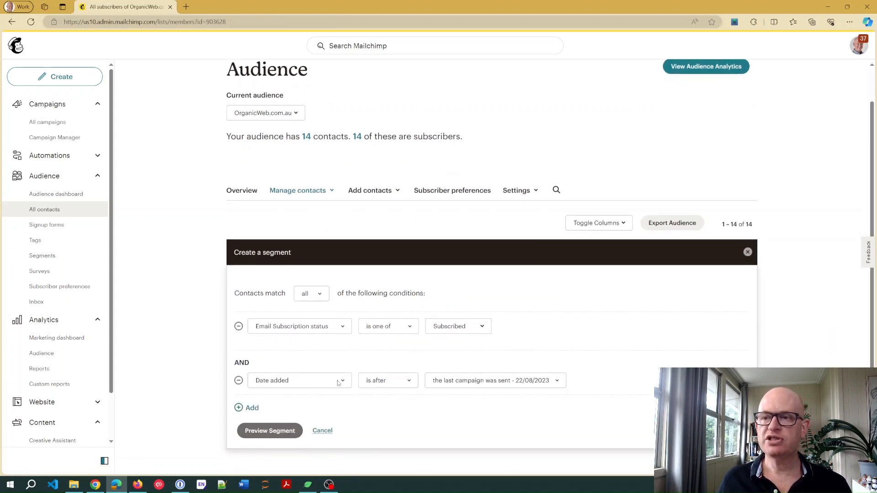
{"action": "left_click", "coordinate": [338, 381]}
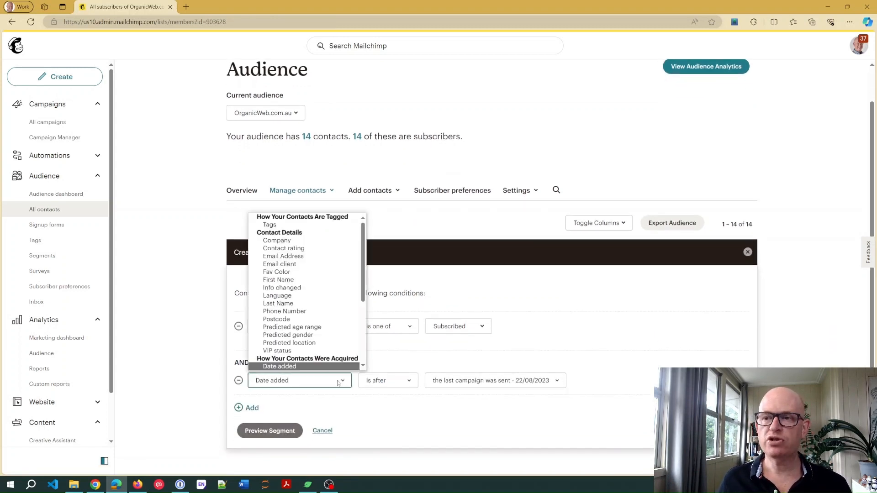
{"action": "left_click", "coordinate": [308, 257]}
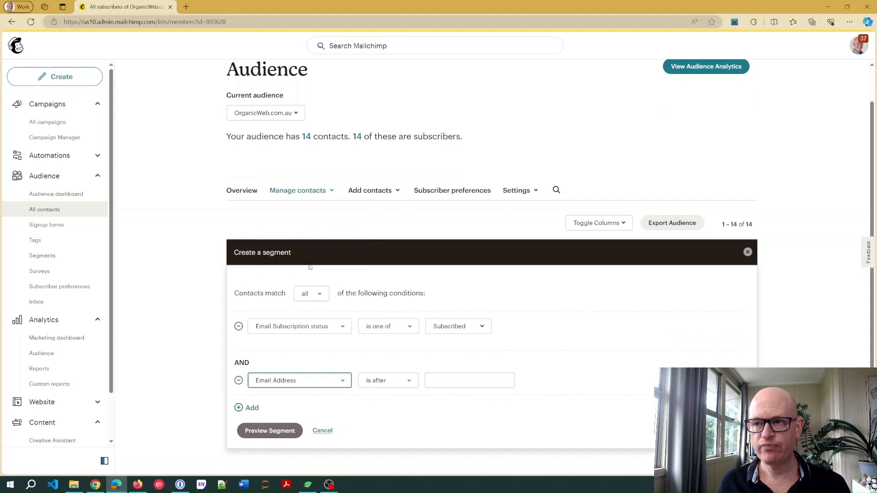
- Set the Email Address condition to ends with ".gov" and preview the segment
{"action": "left_click", "coordinate": [417, 381]}
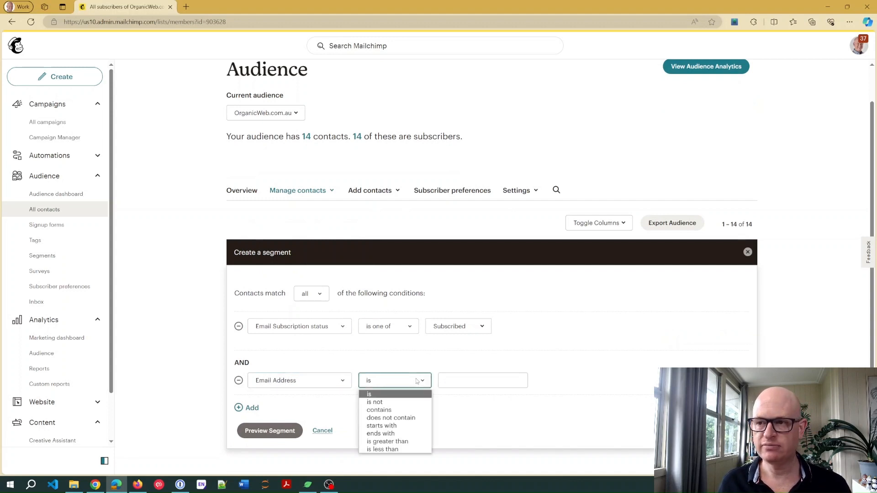
{"action": "left_click", "coordinate": [397, 436]}
{"action": "left_click", "coordinate": [453, 383]}
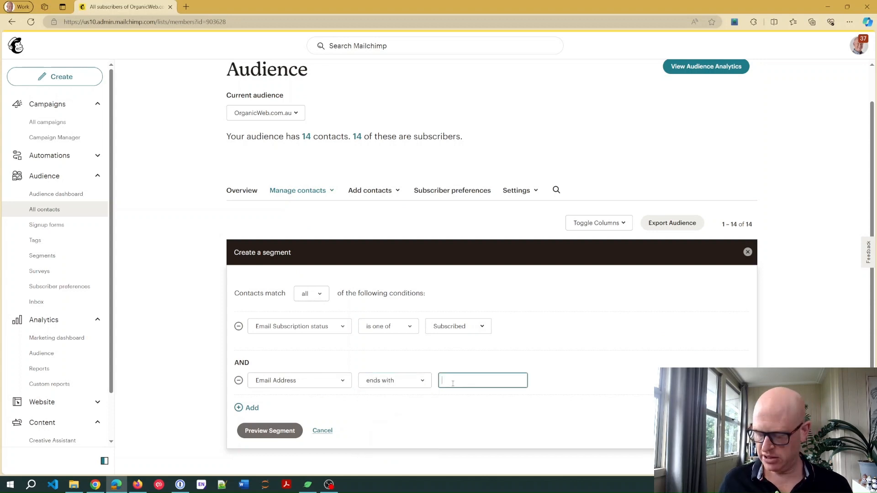
{"action": "type", "text": ".go"}
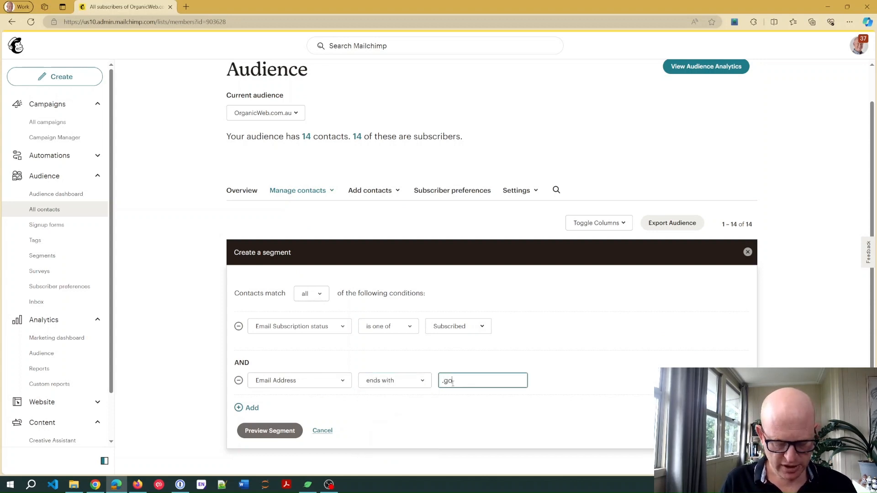
{"action": "type", "text": "v"}
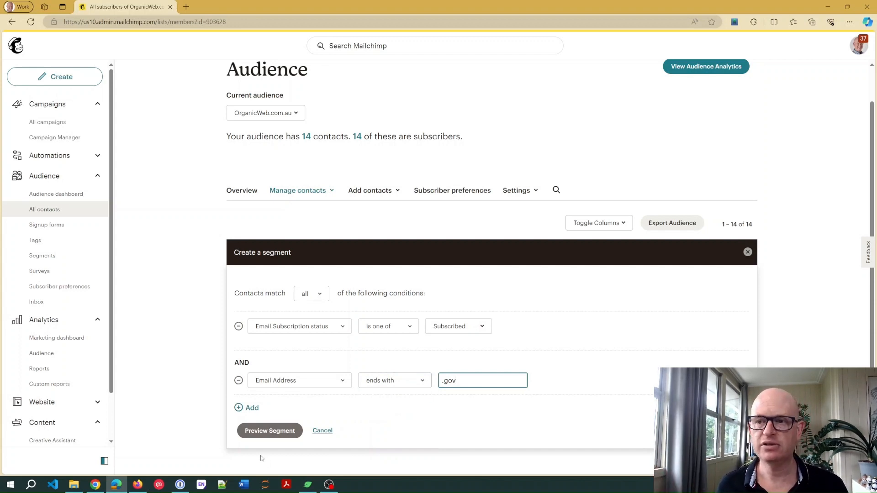
{"action": "left_click", "coordinate": [254, 431]}
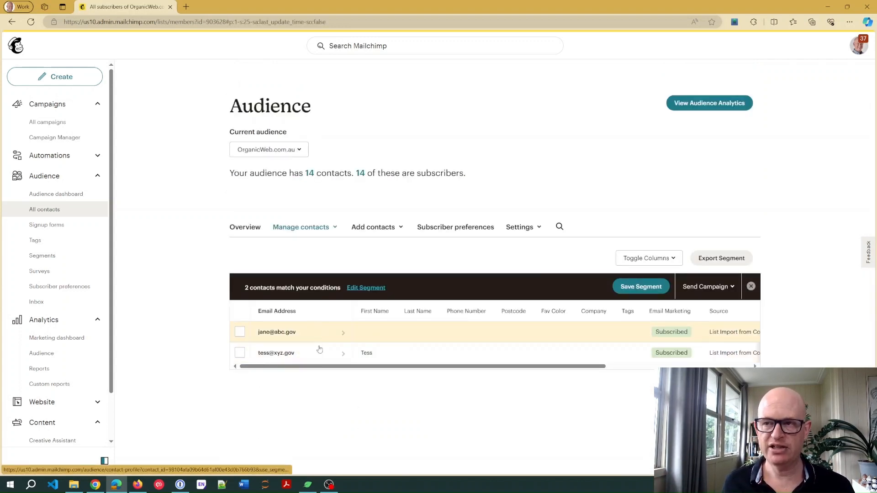
- Save the segment as "Ends with .gov" and return to the full contact list
{"action": "left_click", "coordinate": [632, 291]}
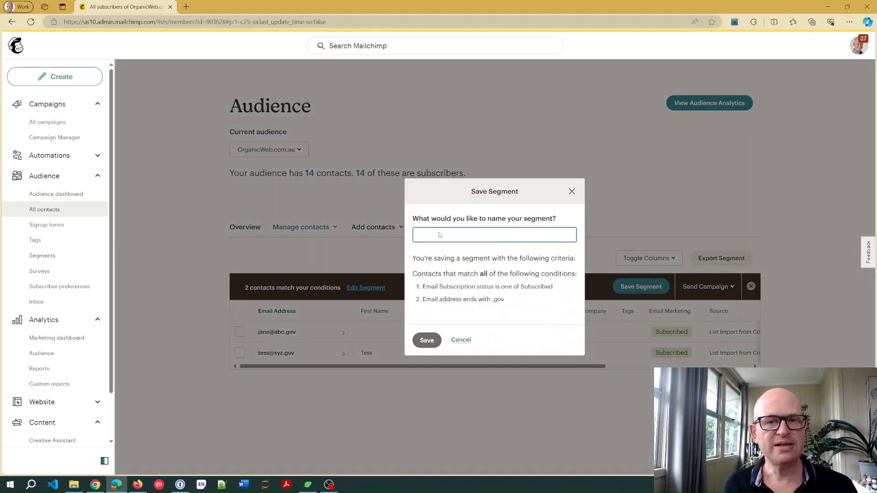
{"action": "type", "text": "Ends with "}
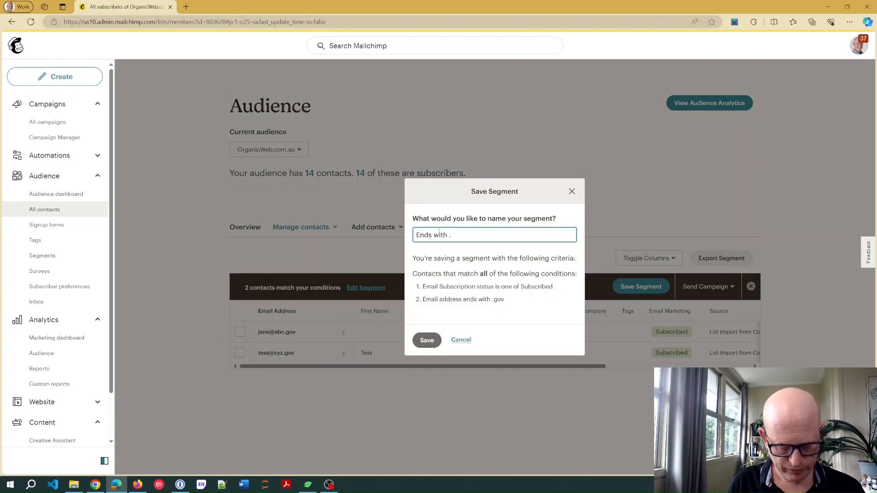
{"action": "type", "text": ".gov"}
{"action": "left_click", "coordinate": [428, 340]}
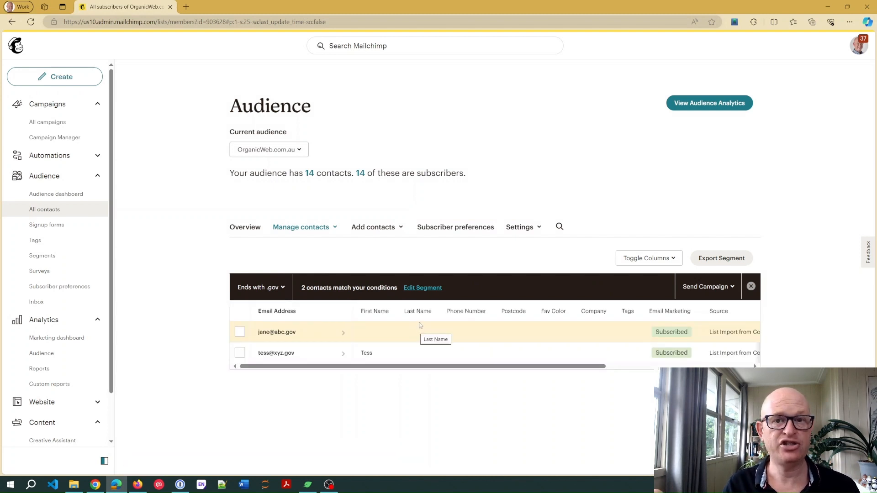
{"action": "left_click", "coordinate": [752, 286]}
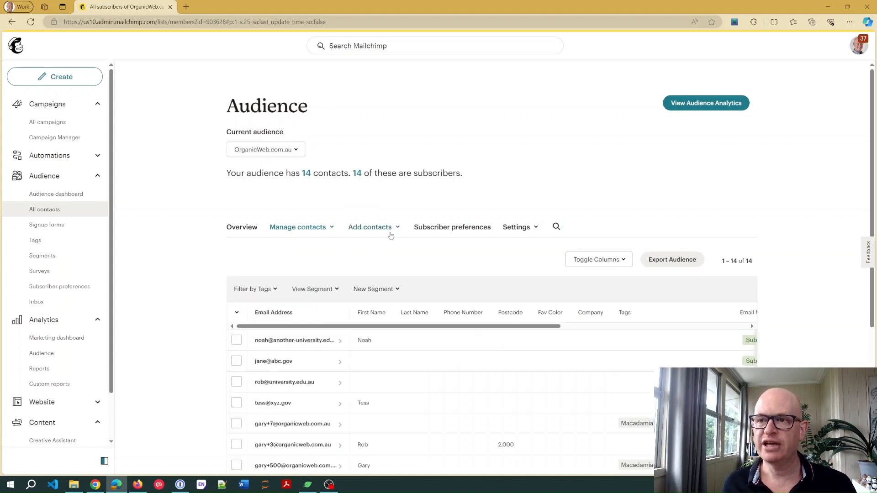
- Start another regular segment, removing Unsubscribed and Non-Subscribed from the Email Subscription status condition so only Subscribed is included
{"action": "scroll", "coordinate": [391, 235], "scroll_direction": "down", "scroll_amount": 3}
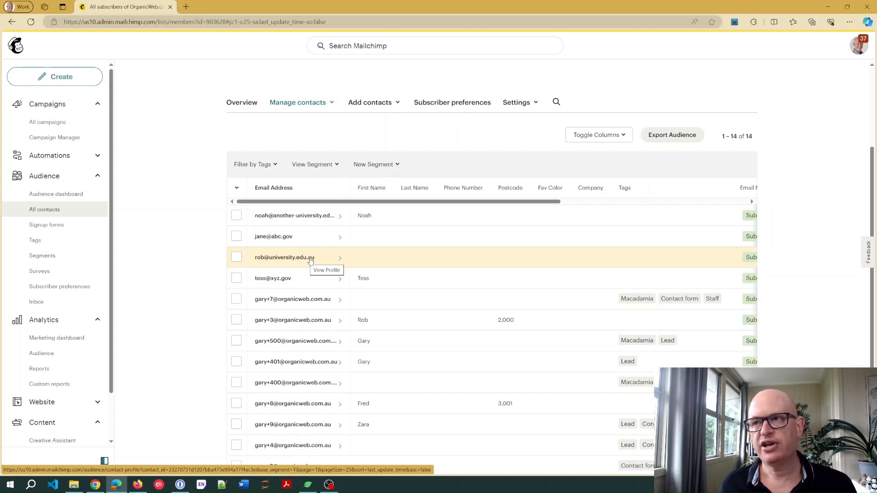
{"action": "left_click", "coordinate": [365, 171]}
{"action": "left_click", "coordinate": [373, 221]}
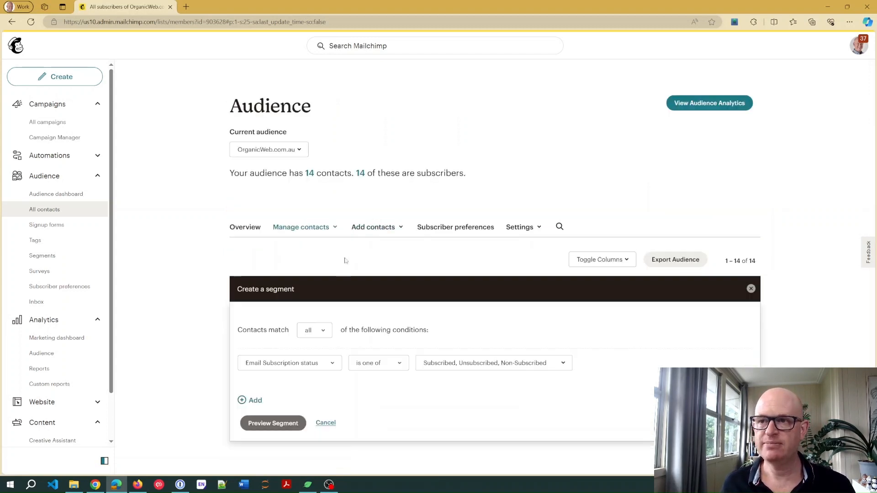
{"action": "left_click", "coordinate": [482, 363]}
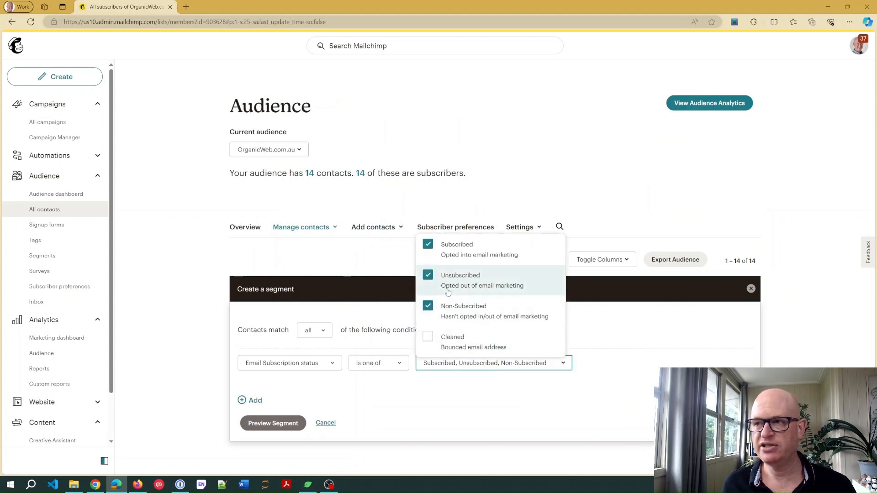
{"action": "left_click", "coordinate": [450, 306]}
{"action": "left_click", "coordinate": [450, 277]}
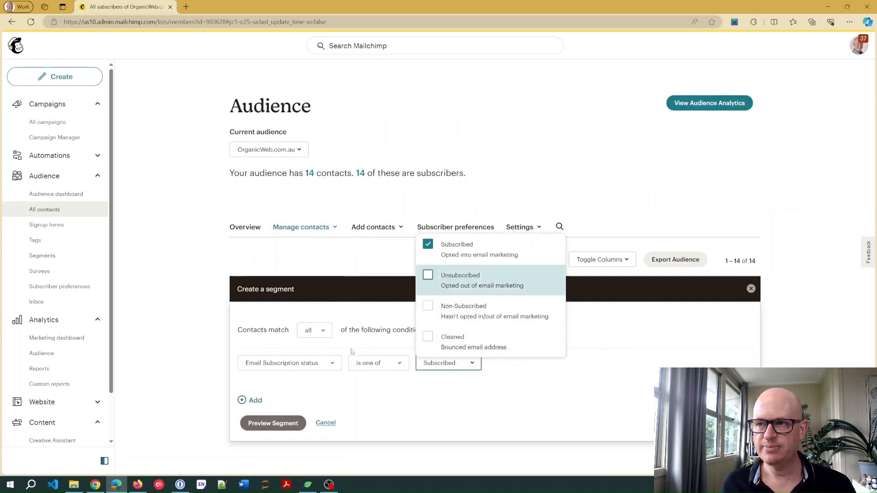
- Add a second condition to the new segment and base it on Email Address
{"action": "left_click", "coordinate": [263, 401]}
{"action": "scroll", "coordinate": [336, 380], "scroll_direction": "down", "scroll_amount": 1}
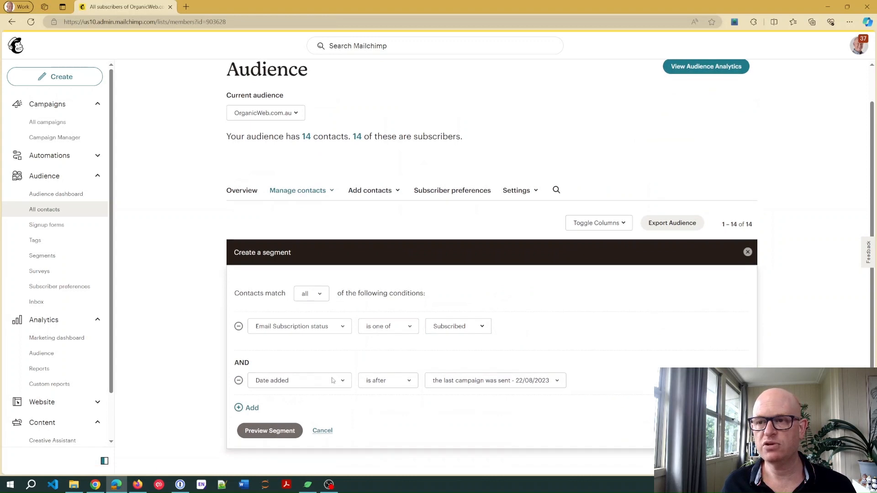
{"action": "left_click", "coordinate": [332, 381]}
{"action": "left_click", "coordinate": [274, 249]}
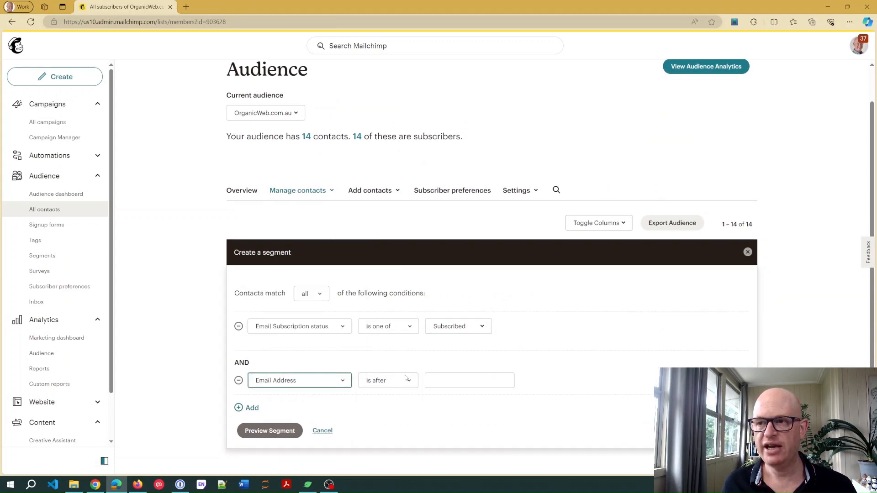
- Make the Email Address condition match addresses that end with ".edu.au" and preview the segment
{"action": "left_click", "coordinate": [406, 378]}
{"action": "left_click", "coordinate": [391, 433]}
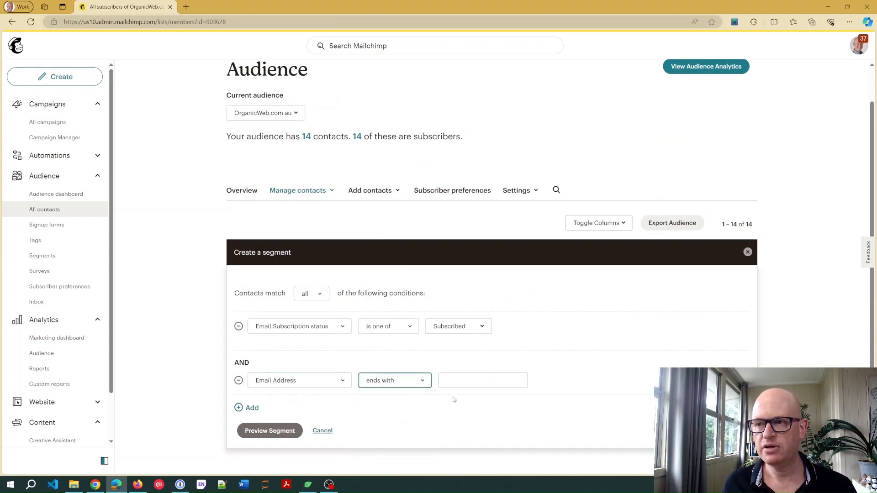
{"action": "left_click", "coordinate": [460, 381]}
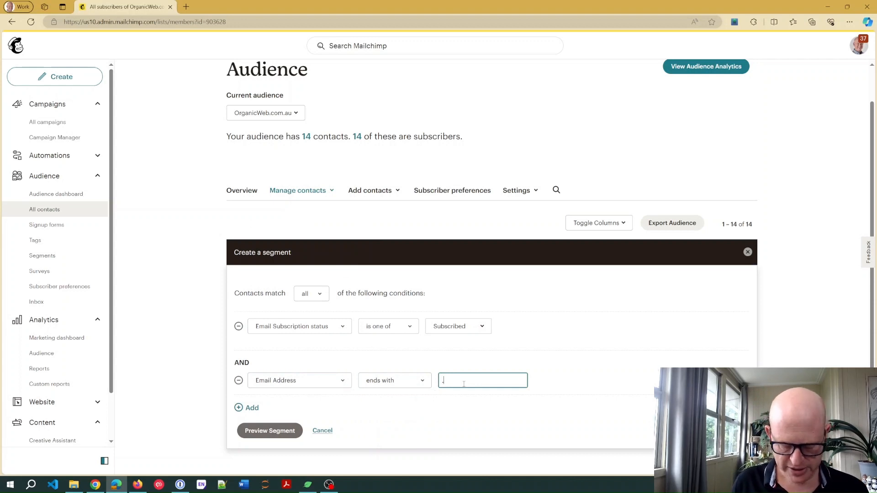
{"action": "type", "text": ".edu.au"}
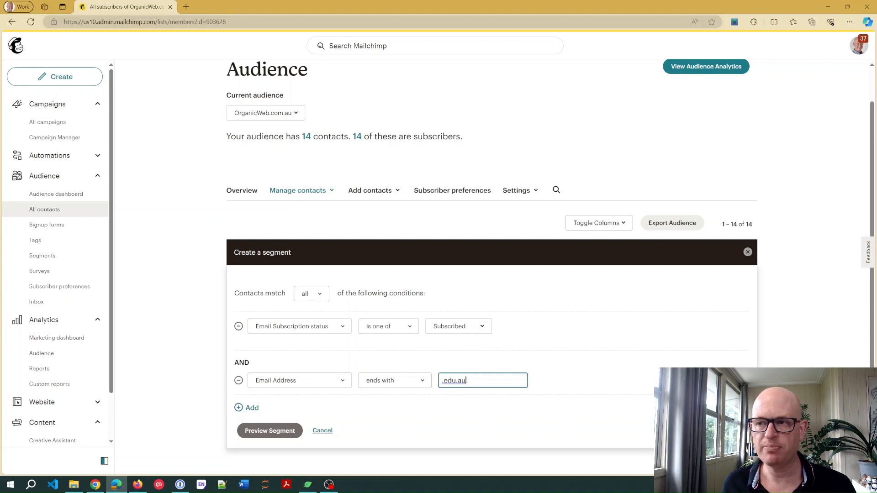
{"action": "left_click", "coordinate": [256, 432]}
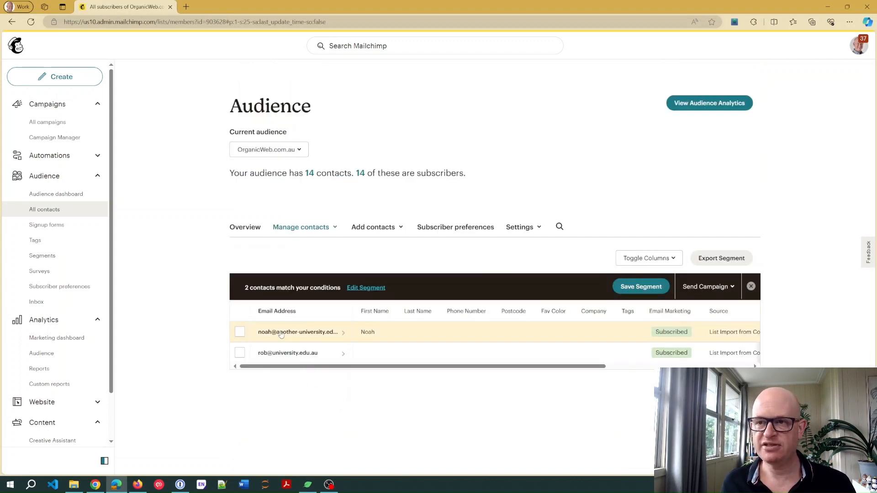
- Save the segment as "Ends with .edu.au" and return to the full contact list
{"action": "left_click", "coordinate": [640, 286]}
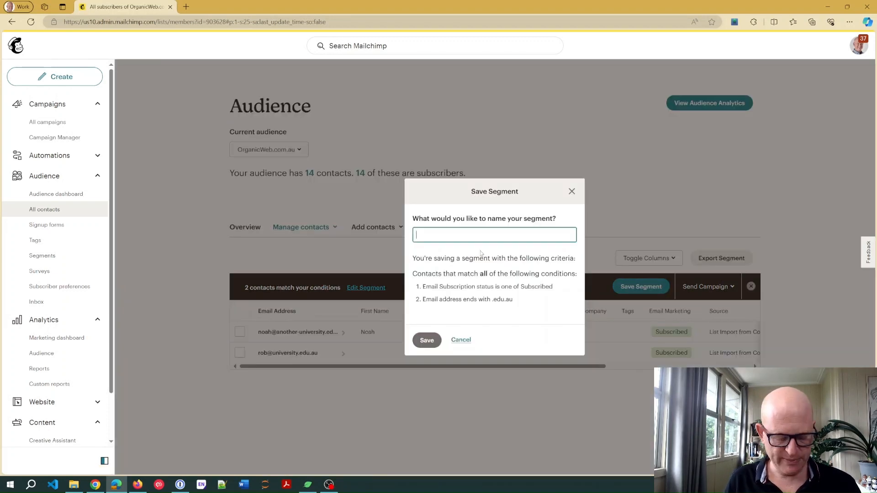
{"action": "type", "text": "Ends with "}
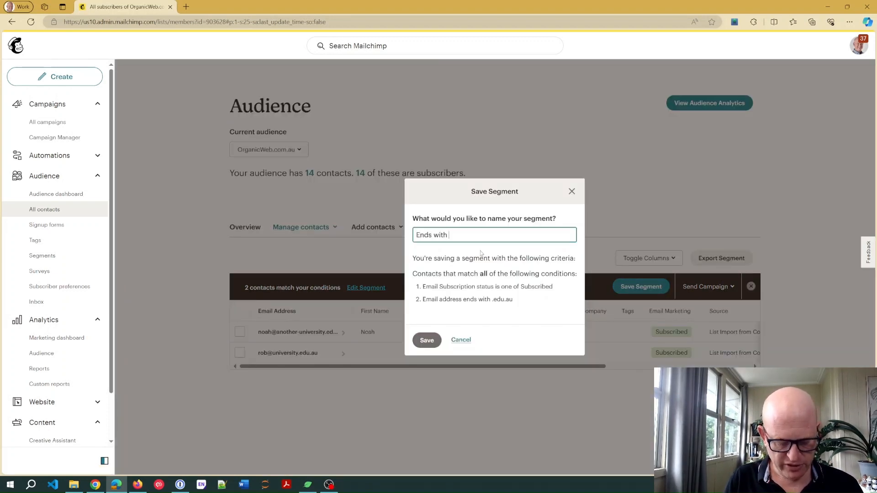
{"action": "type", "text": ".edu."}
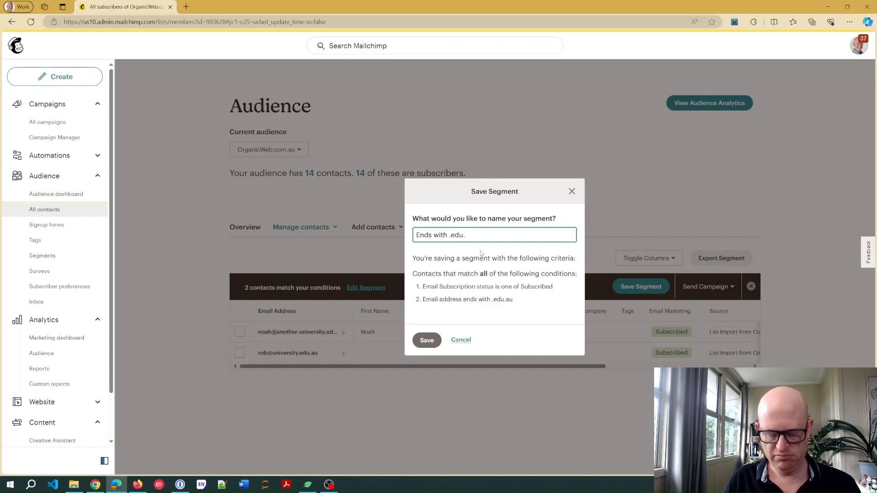
{"action": "type", "text": "au"}
{"action": "left_click", "coordinate": [428, 340]}
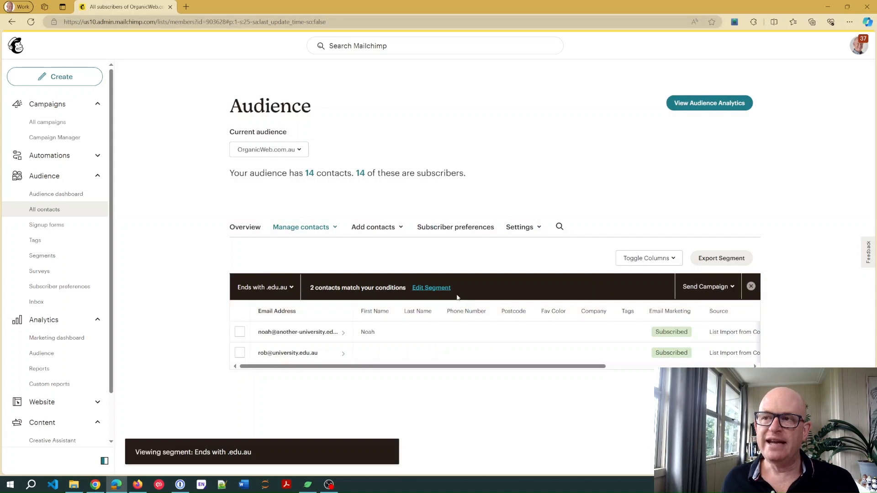
{"action": "left_click", "coordinate": [751, 286]}
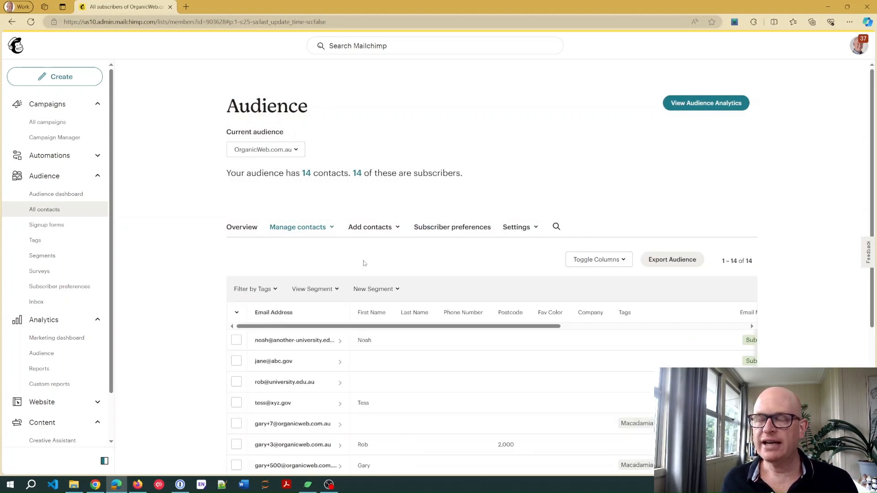
{"action": "scroll", "coordinate": [385, 195], "scroll_direction": "down", "scroll_amount": 3}
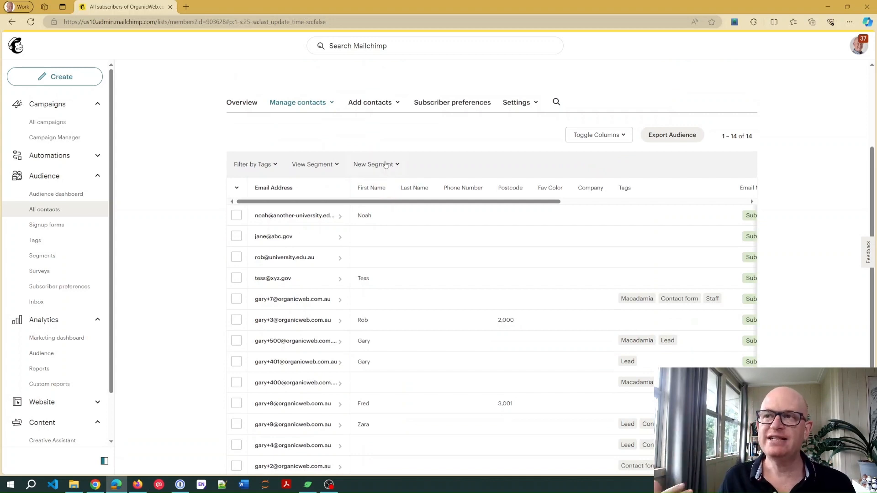
- View the contacts in the saved segment "Ends with .gov"
{"action": "left_click", "coordinate": [328, 167]}
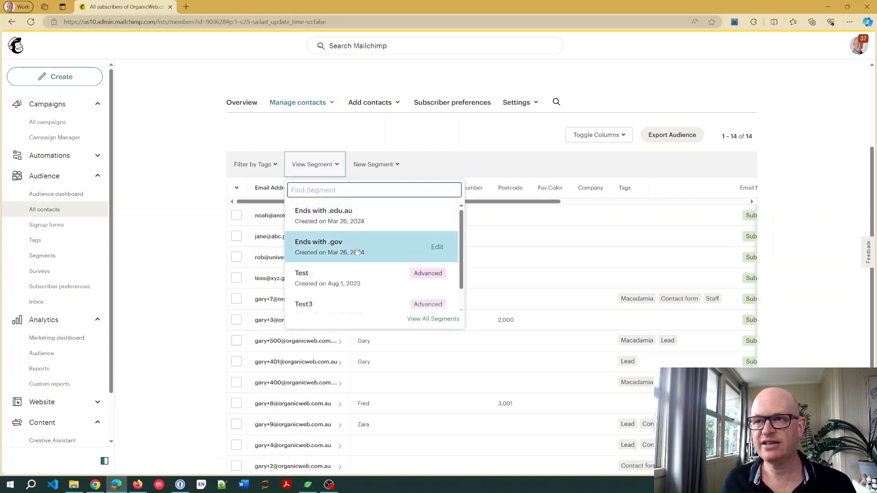
{"action": "left_click", "coordinate": [321, 250]}
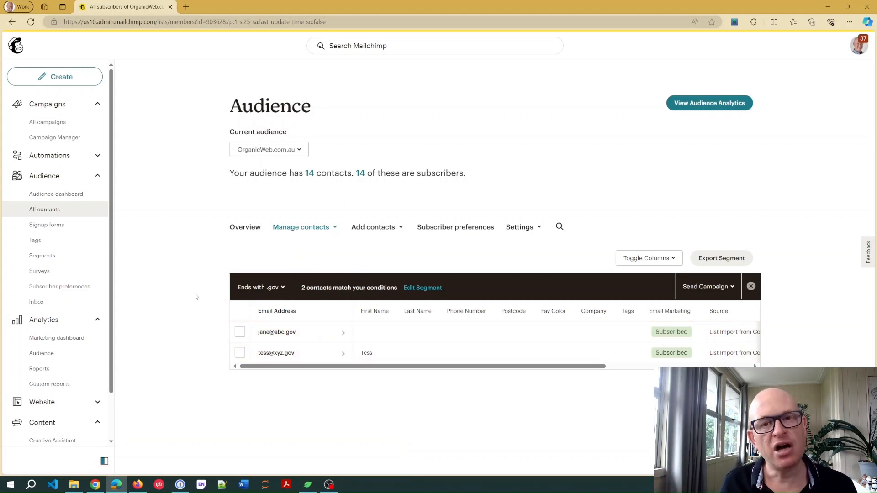
- Create a regular email campaign with the internal name "TEST" and begin editing it
{"action": "left_click", "coordinate": [73, 78]}
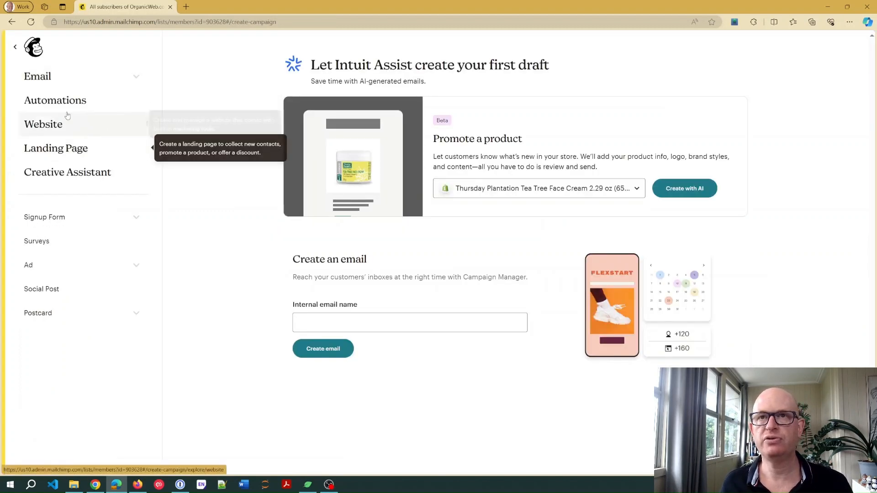
{"action": "left_click", "coordinate": [81, 78]}
{"action": "left_click", "coordinate": [67, 100]}
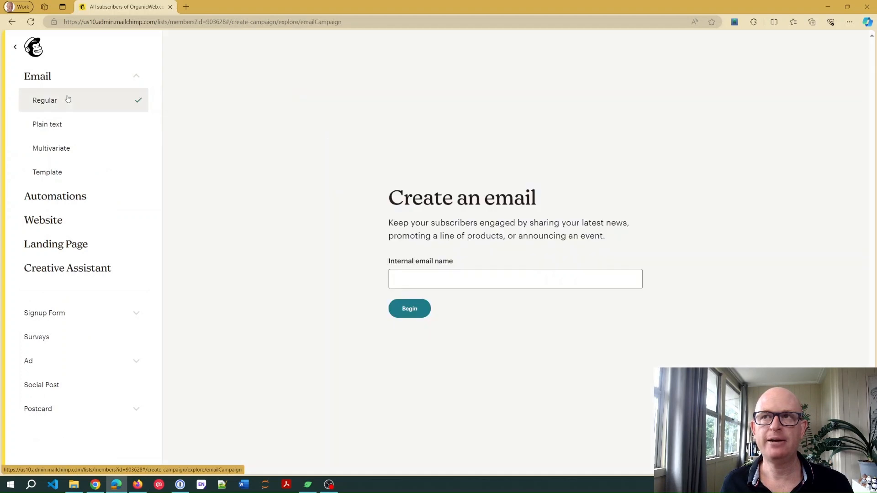
{"action": "left_click", "coordinate": [432, 272]}
{"action": "type", "text": "TE"}
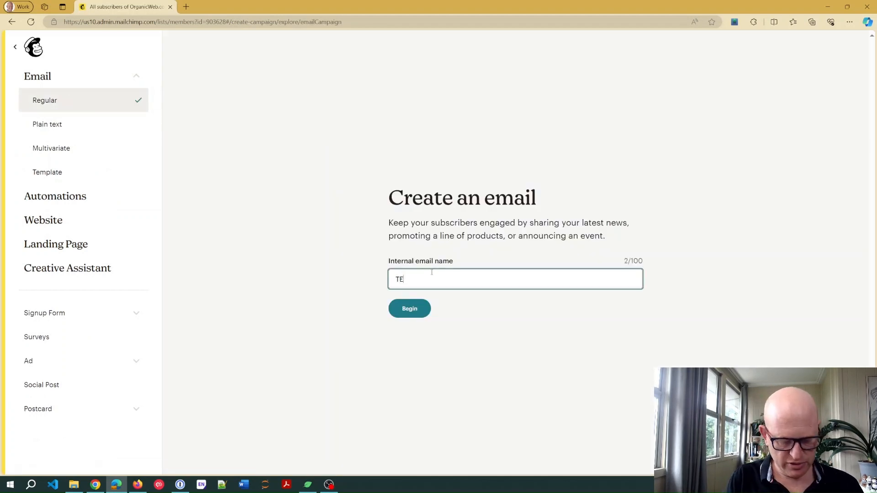
{"action": "type", "text": "ST"}
{"action": "left_click", "coordinate": [421, 309]}
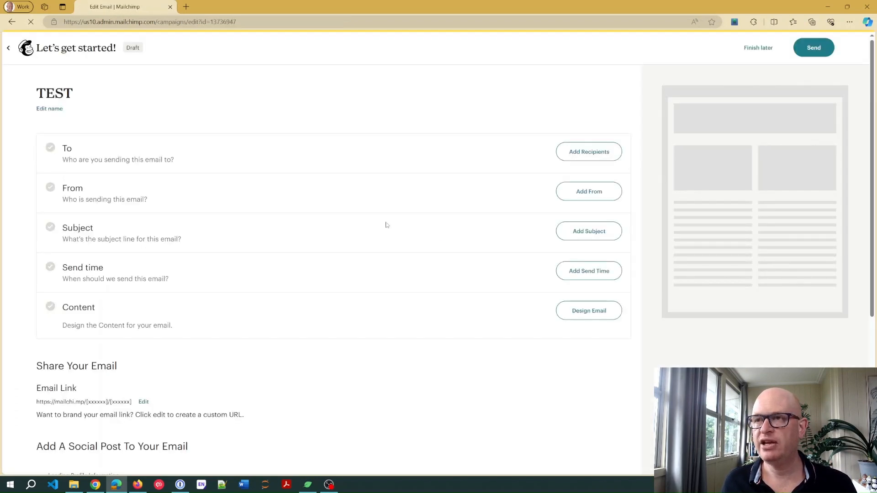
- Choose the OrganicWeb.com.au audience as the email's recipients and limit sending to the "Ends with .gov" segment
{"action": "left_click", "coordinate": [580, 158]}
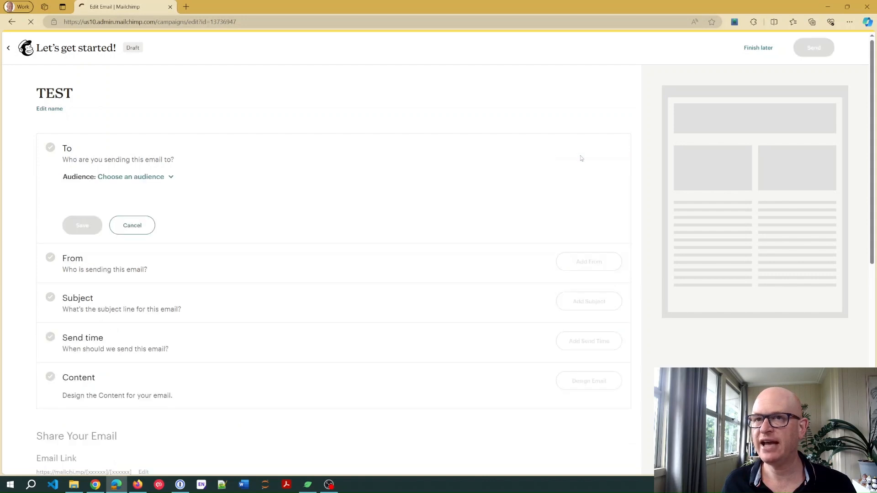
{"action": "left_click", "coordinate": [164, 177]}
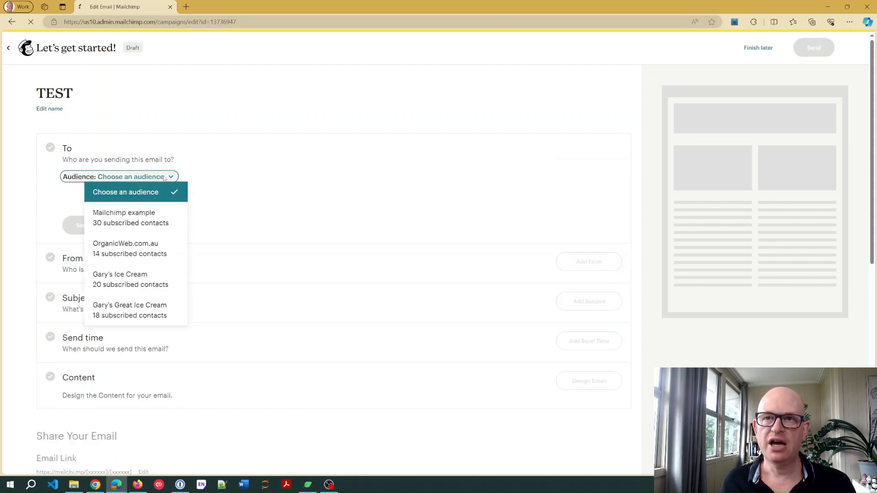
{"action": "left_click", "coordinate": [147, 255]}
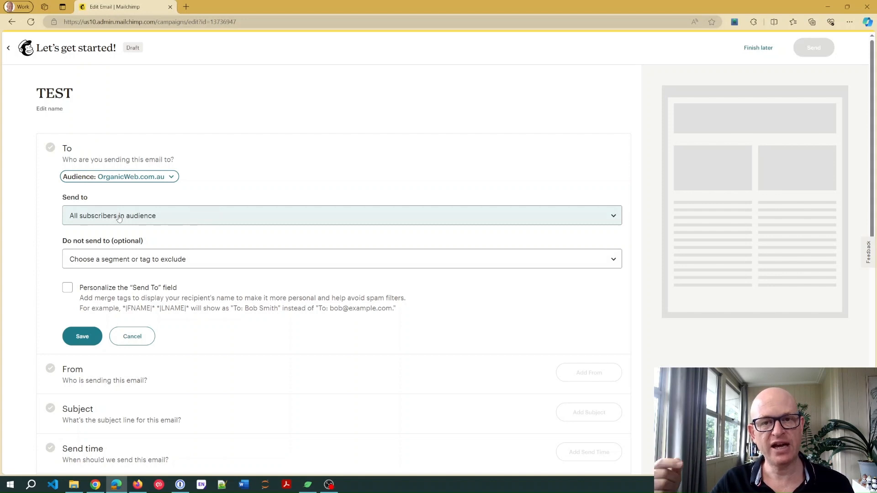
{"action": "left_click", "coordinate": [118, 218]}
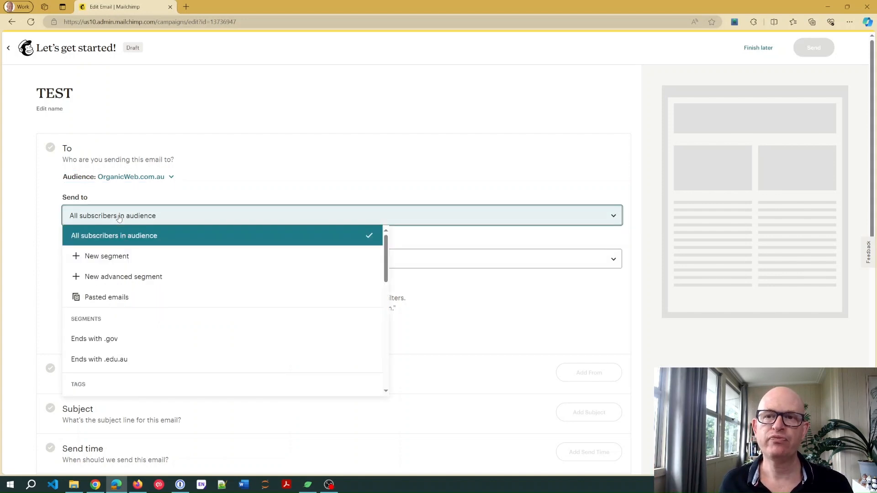
{"action": "left_click", "coordinate": [168, 339]}
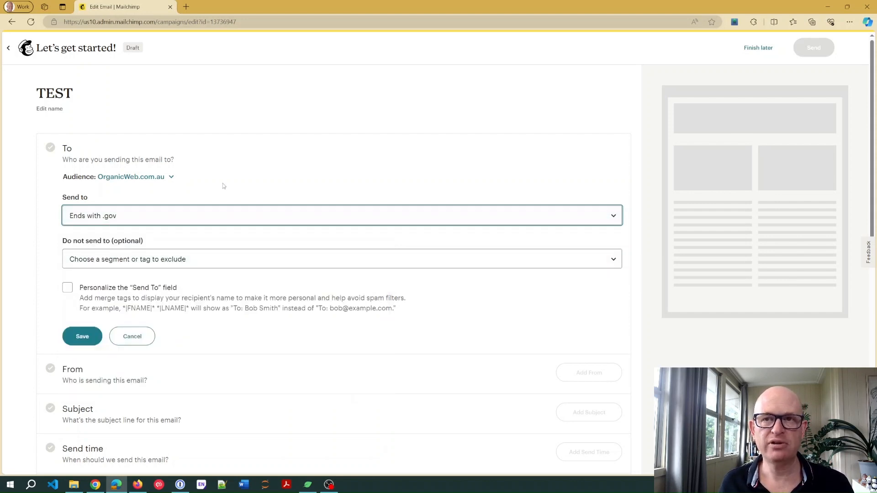